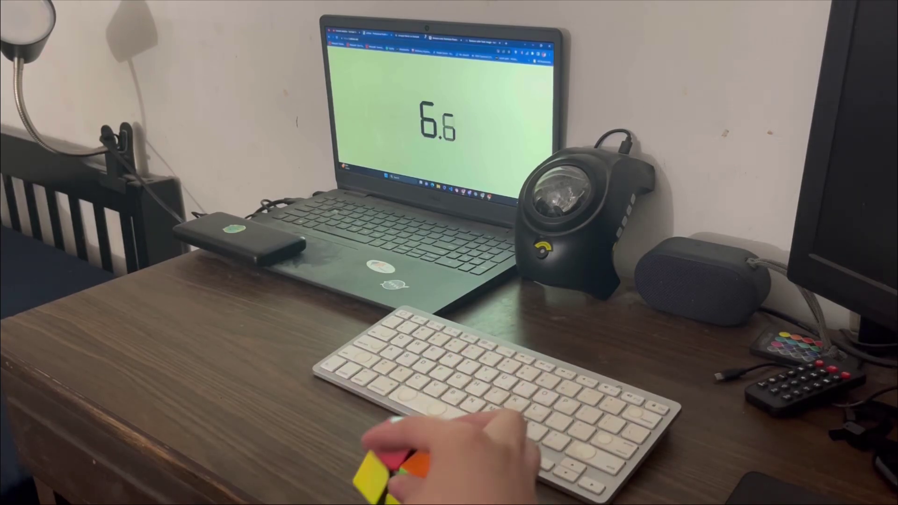
key(space)
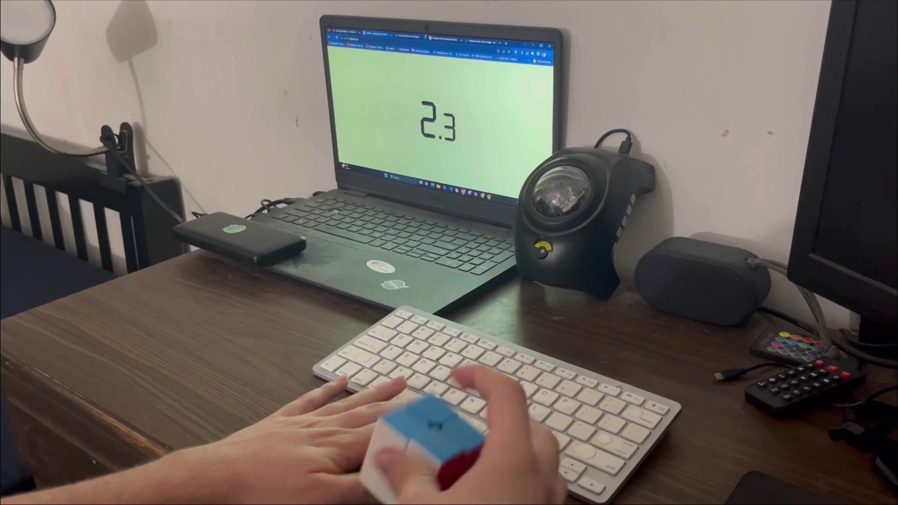
key(space)
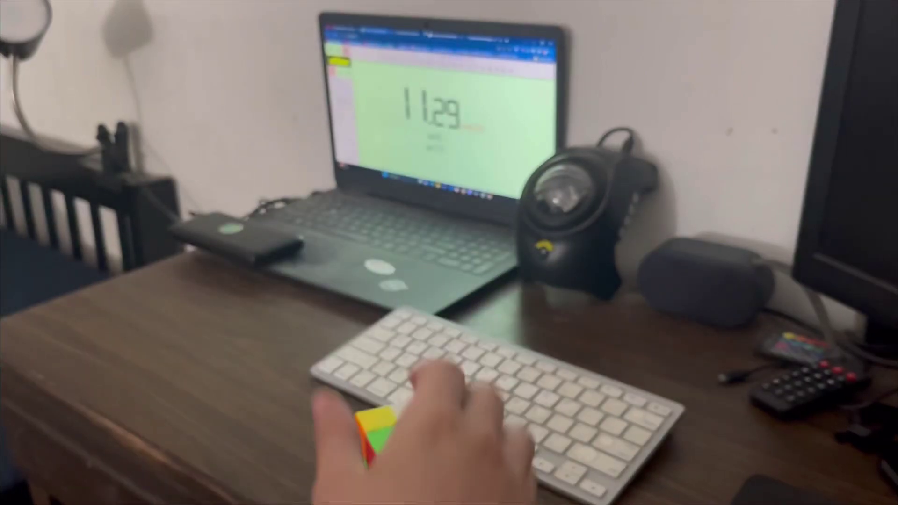
key(space)
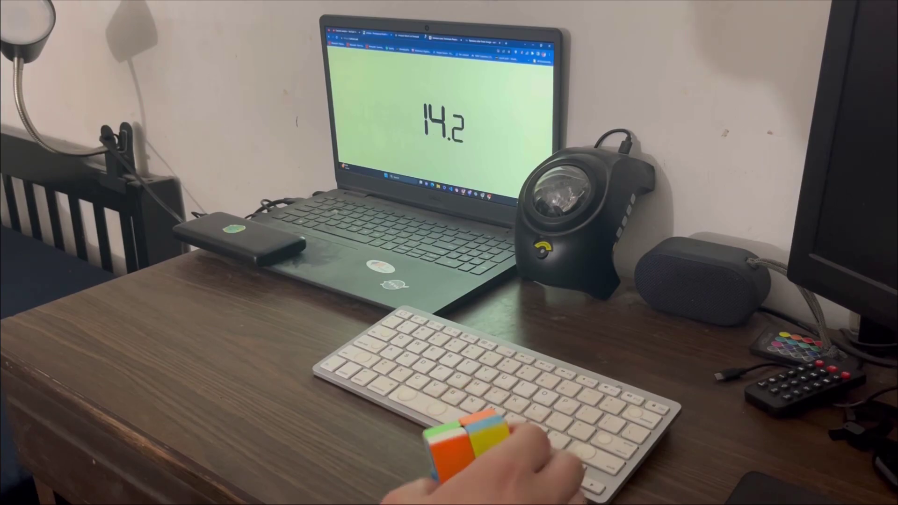
key(space)
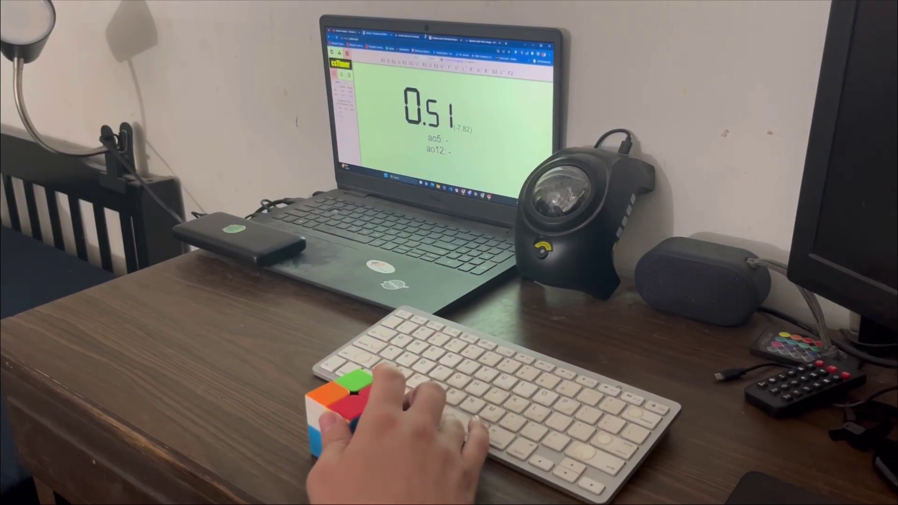
key(space)
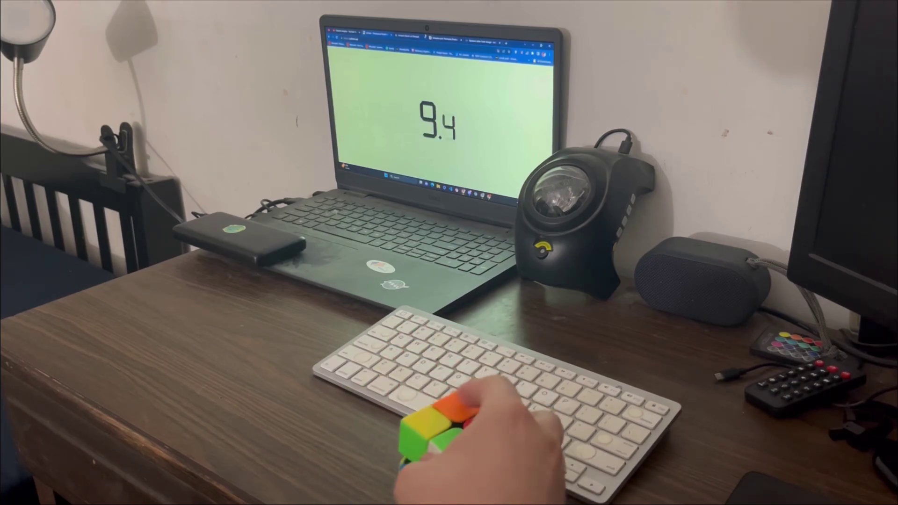
key(space)
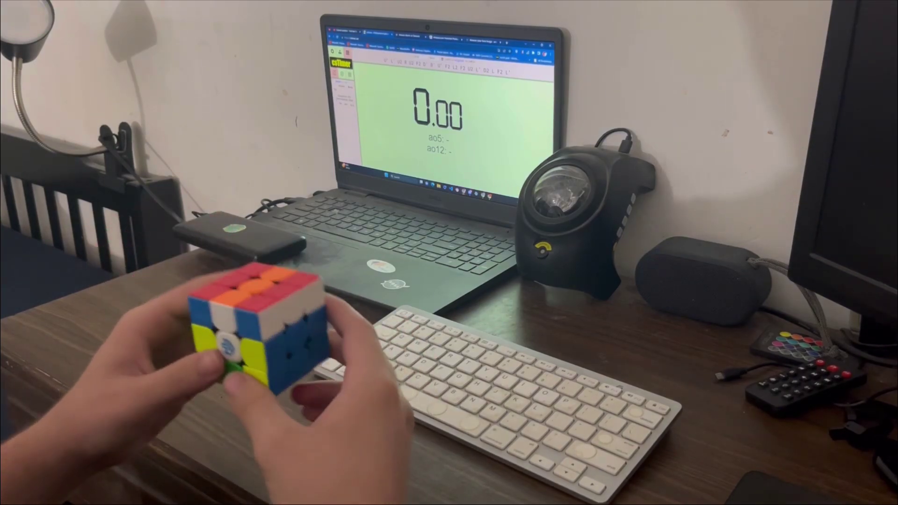
key(space)
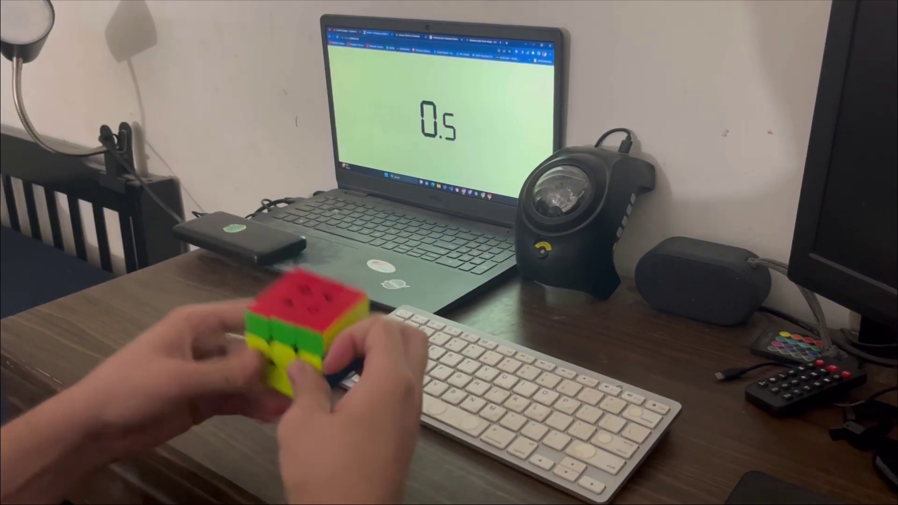
key(space)
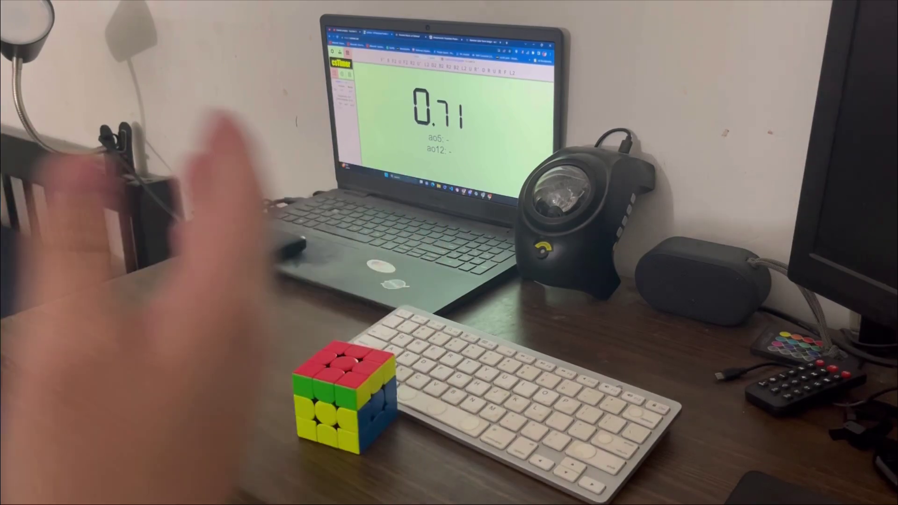